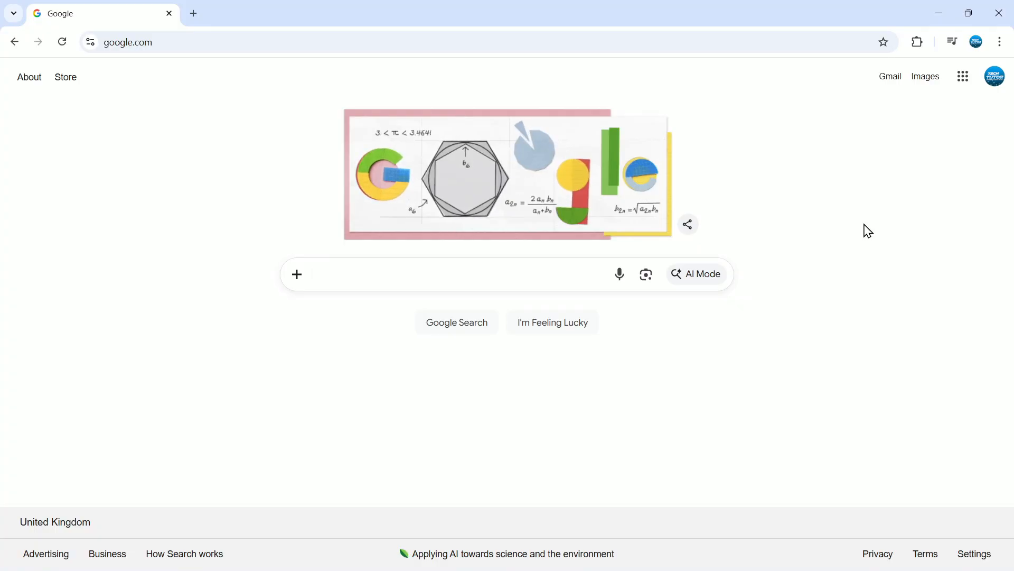
- Open Google Drive at drive.google.com and check which Google account is signed in
{"action": "left_click", "coordinate": [205, 42]}
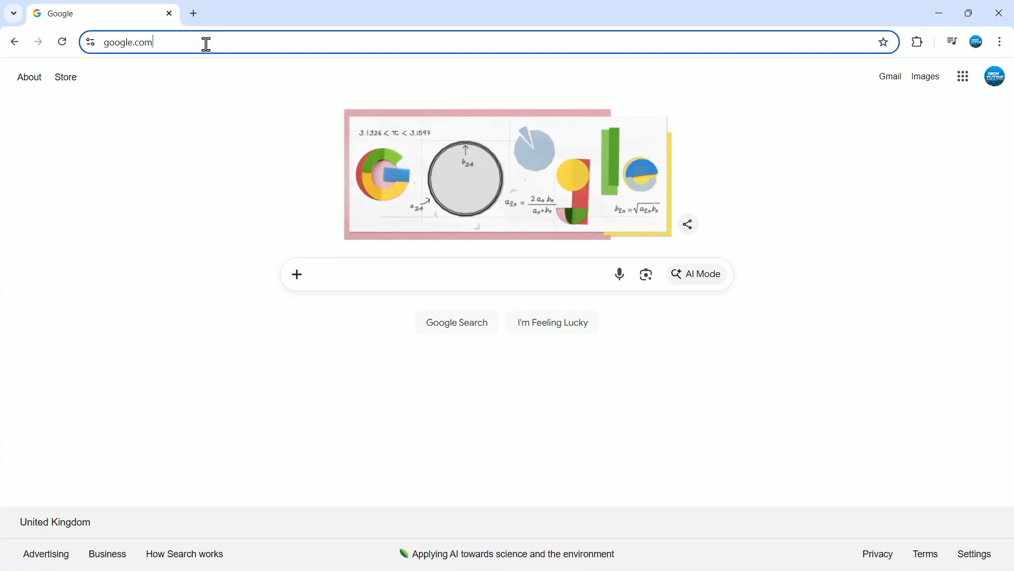
{"action": "type", "text": "drive.googl"}
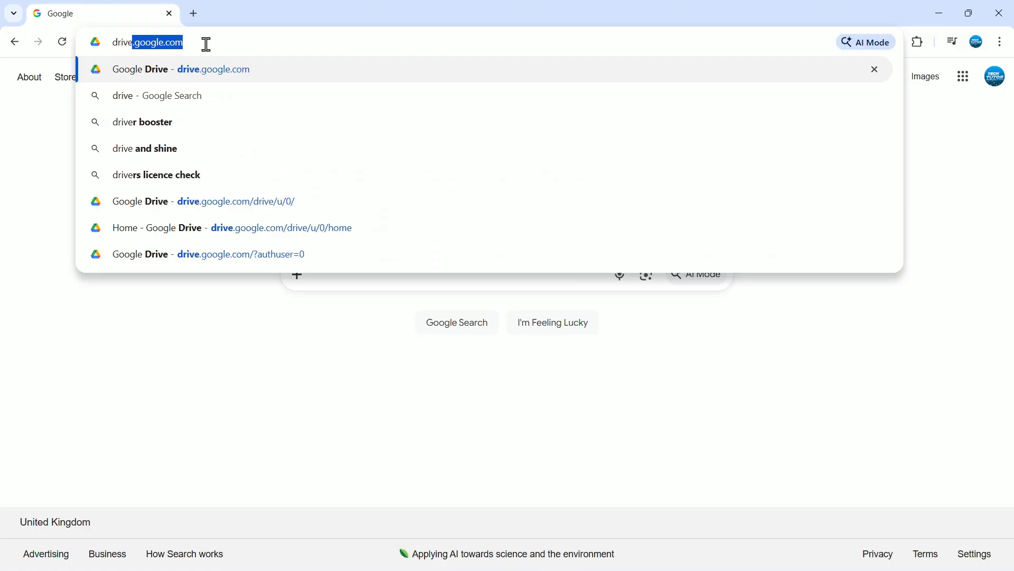
{"action": "type", "text": "e.com"}
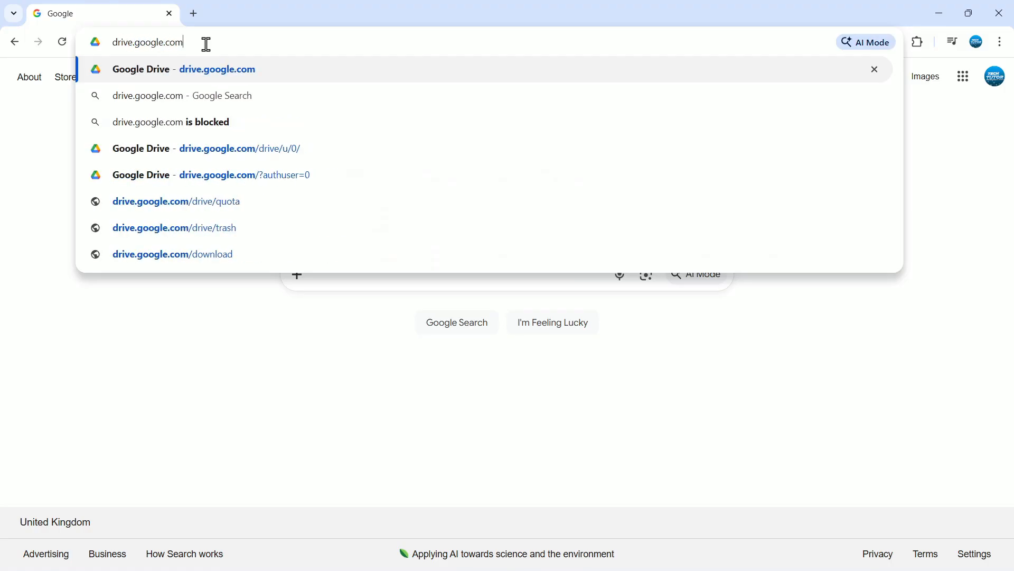
{"action": "key", "text": "Return"}
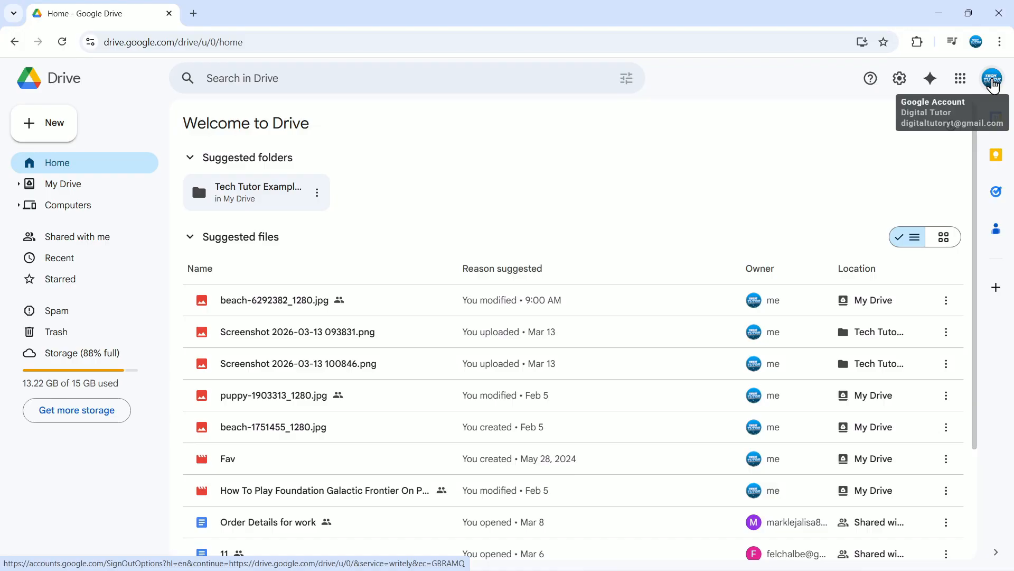
{"action": "left_click", "coordinate": [992, 80]}
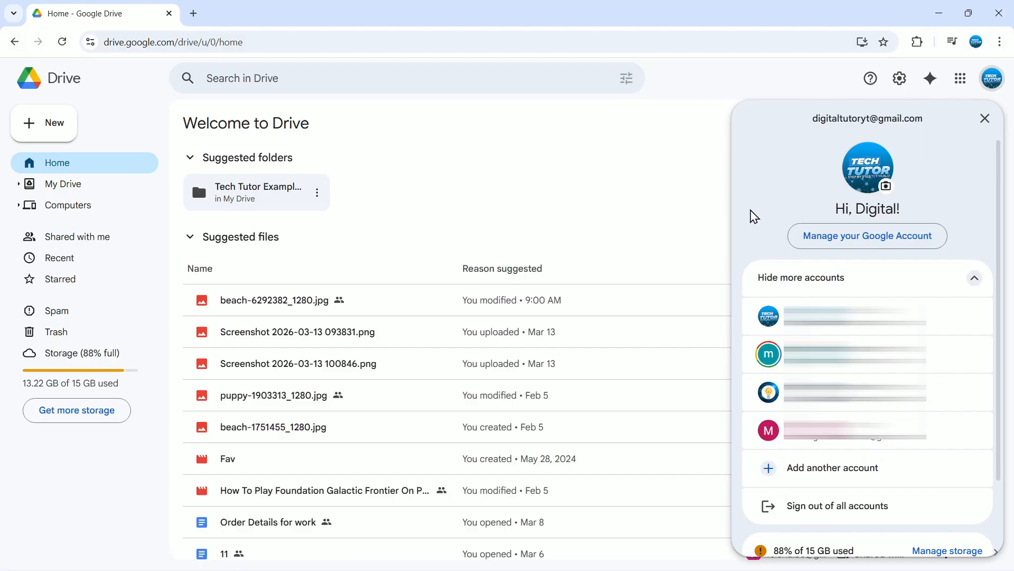
{"action": "left_click", "coordinate": [586, 165]}
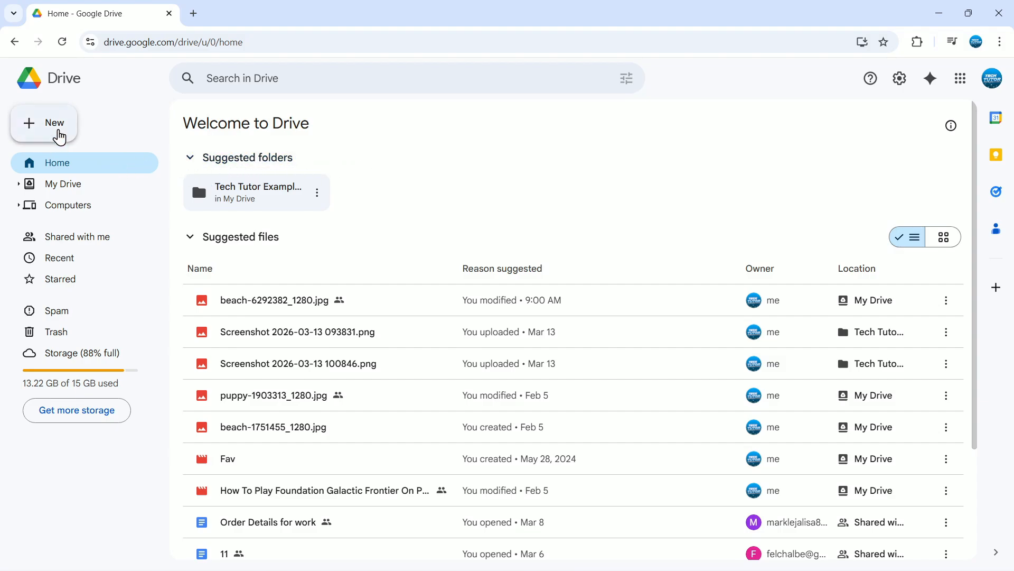
- Create a new folder named "Example Shared Folder" in My Drive
{"action": "left_click", "coordinate": [60, 137]}
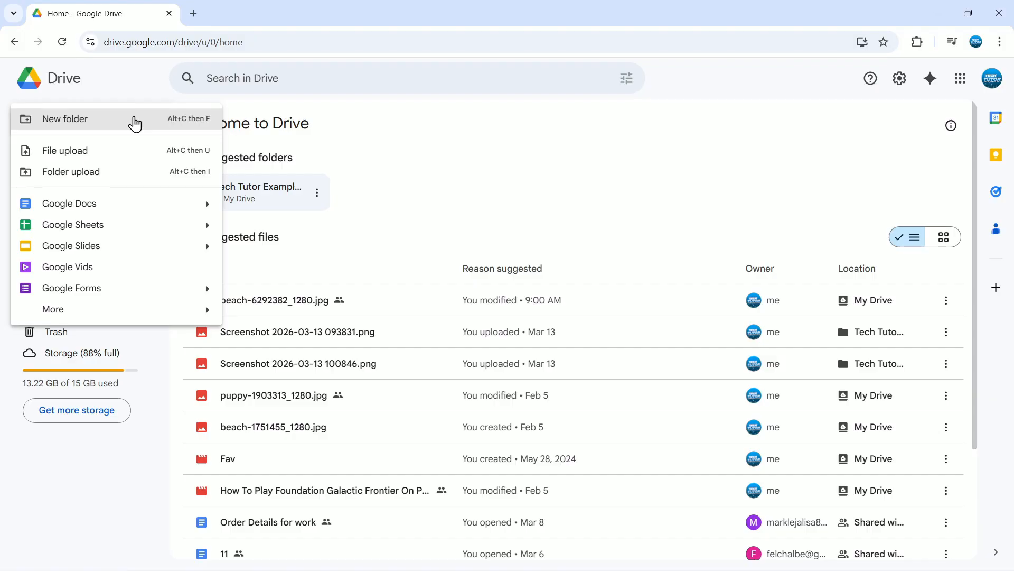
{"action": "left_click", "coordinate": [134, 119]}
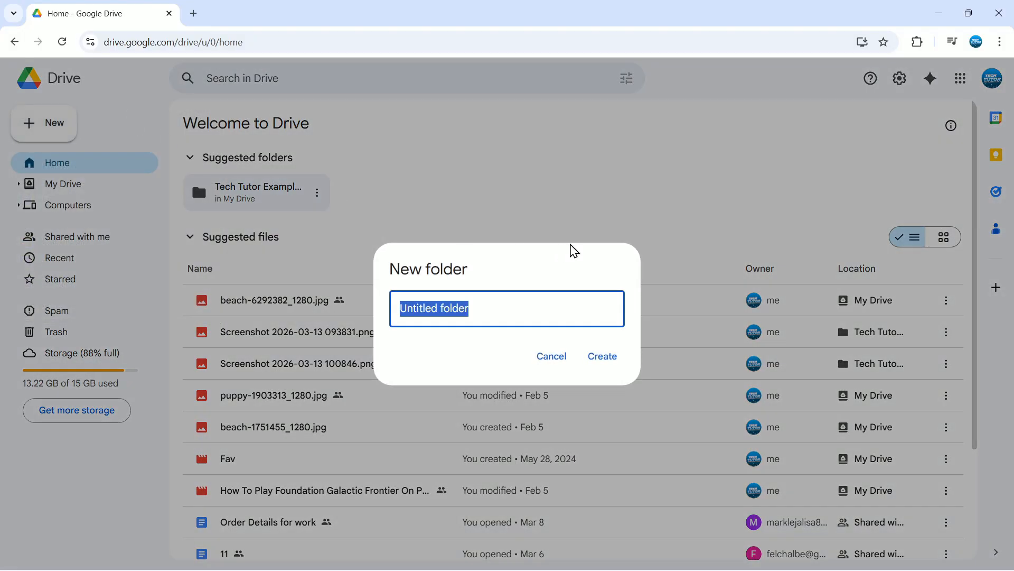
{"action": "type", "text": "Example Shared"}
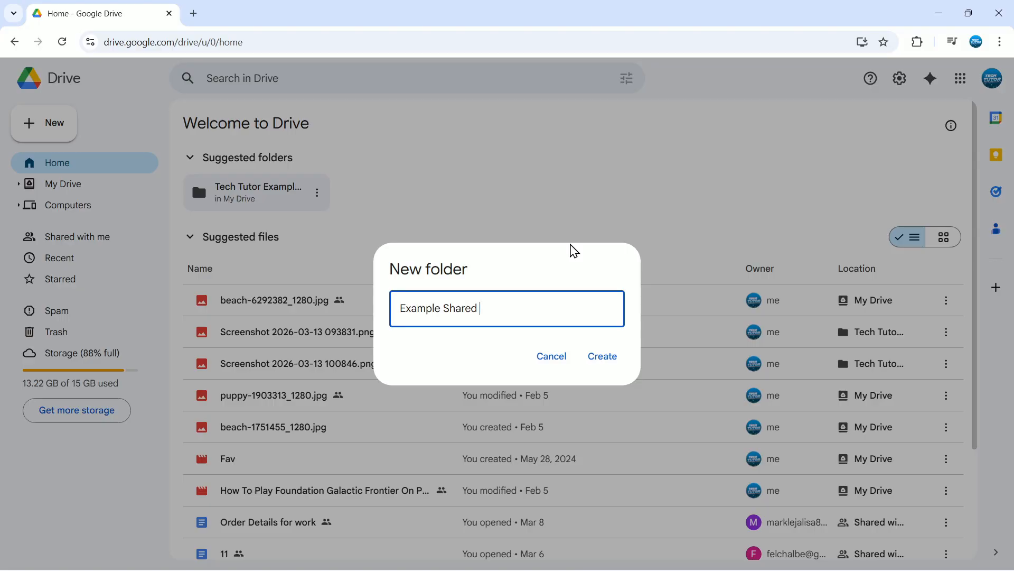
{"action": "type", "text": " S"}
{"action": "key", "text": "BackSpace"}
{"action": "type", "text": "Folder"}
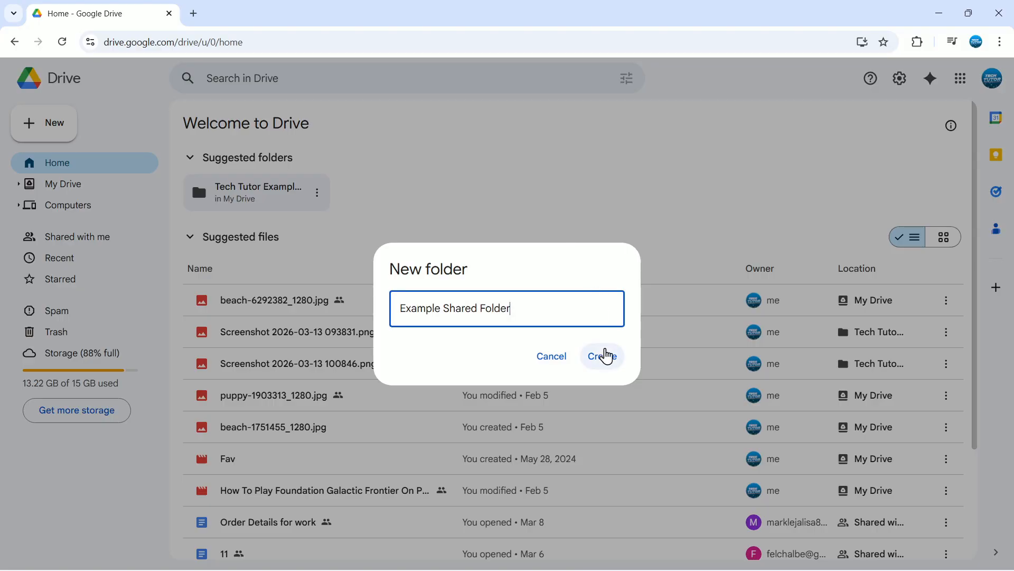
{"action": "left_click", "coordinate": [605, 356]}
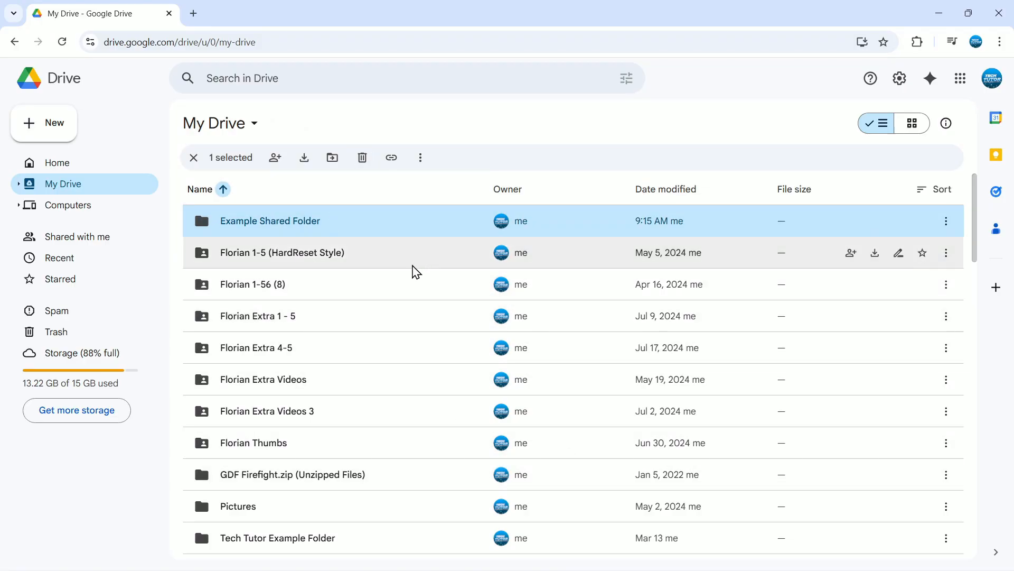
- Upload beach-1751455_1280, beach-6292382_1280 and puppy-1903313_1280 from the desktop Photos folder into Example Shared Folder
{"action": "double_click", "coordinate": [327, 227]}
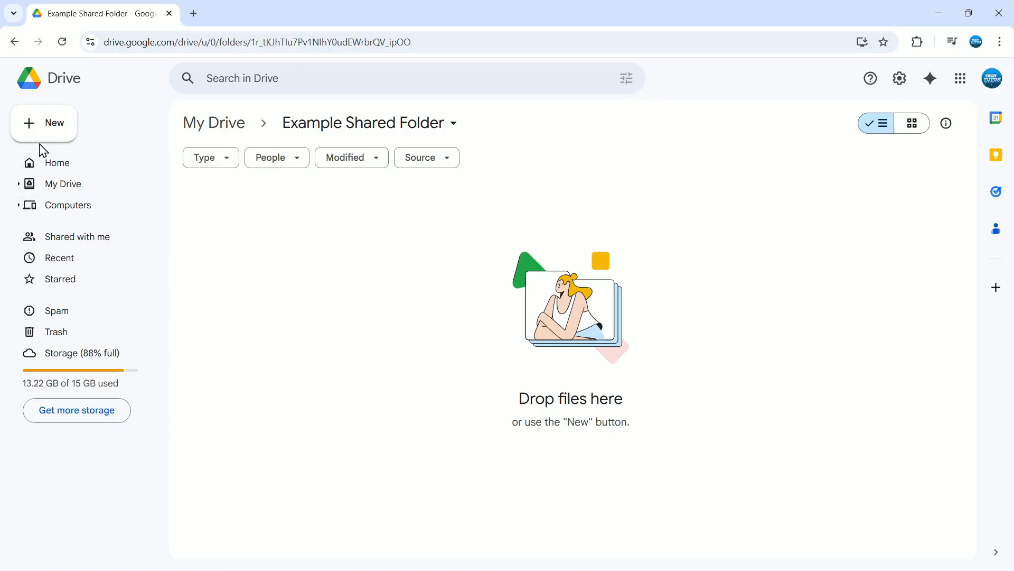
{"action": "left_click", "coordinate": [46, 137]}
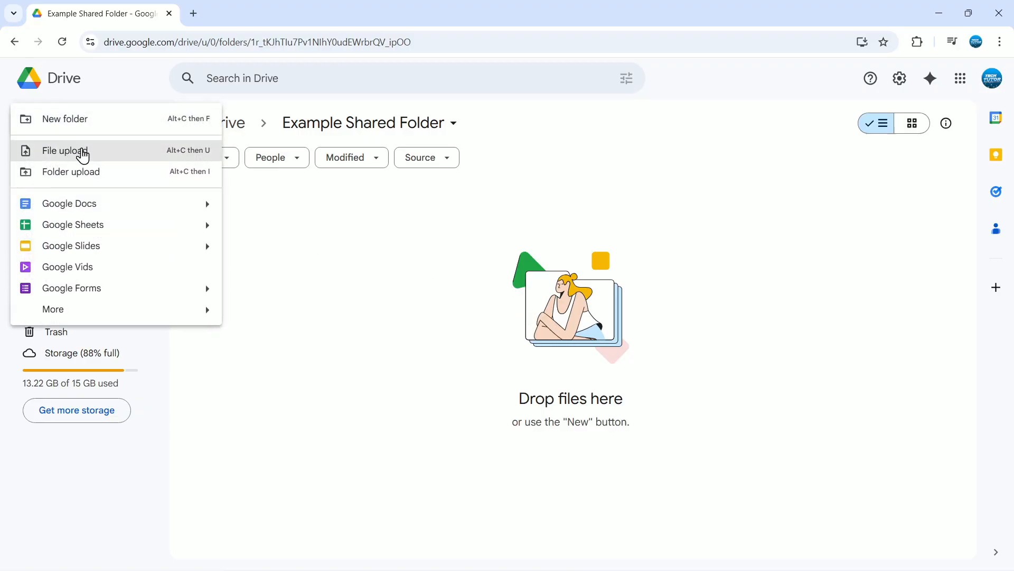
{"action": "left_click", "coordinate": [81, 153]}
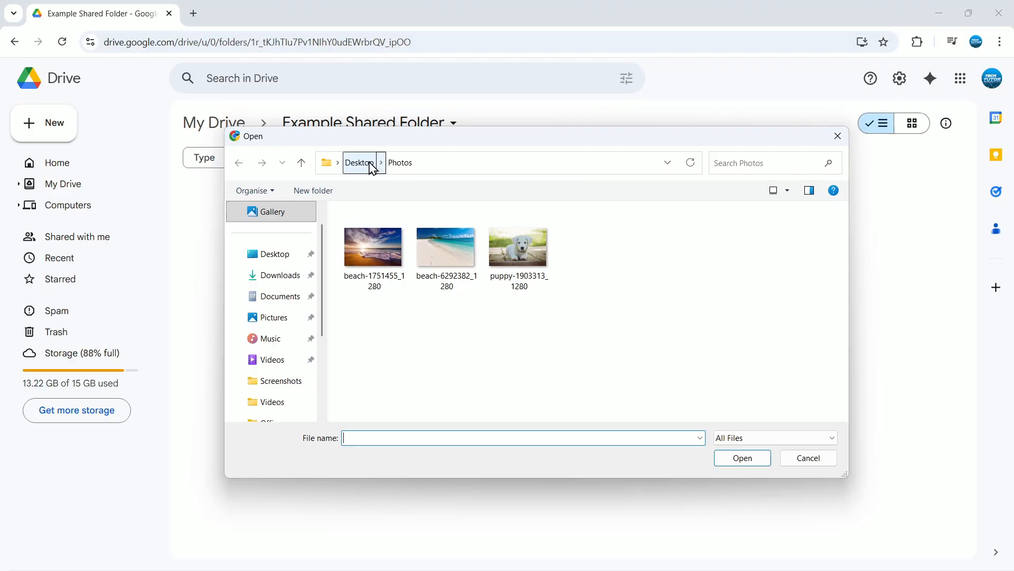
{"action": "left_click", "coordinate": [518, 249]}
{"action": "left_click", "coordinate": [450, 260], "text": "ctrl"}
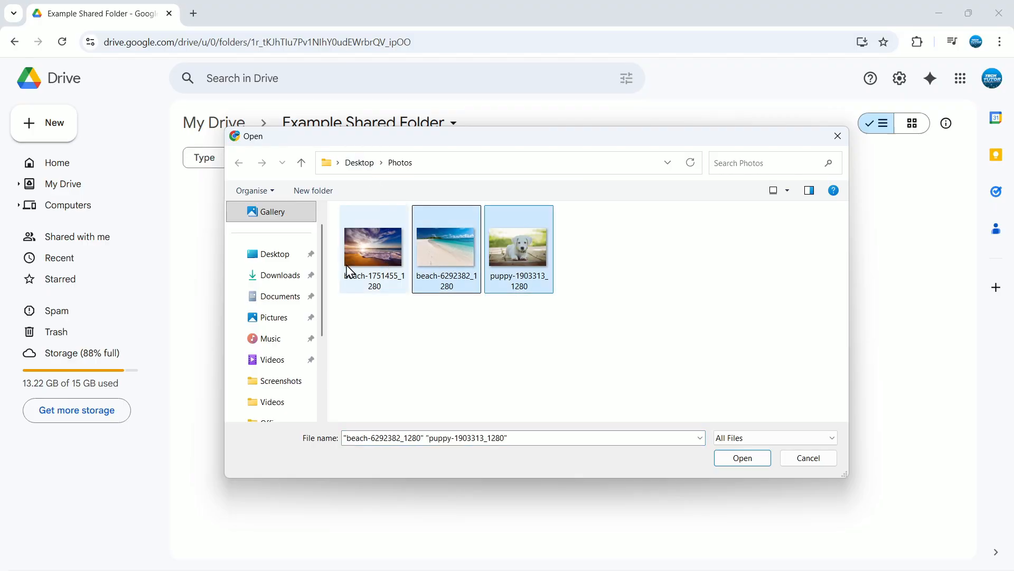
{"action": "left_click", "coordinate": [392, 278], "text": "ctrl"}
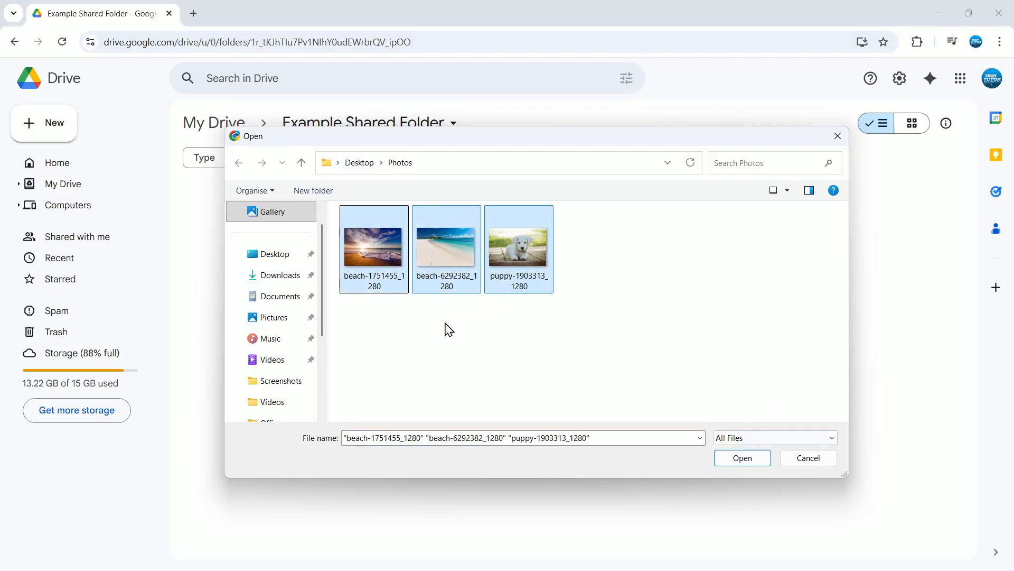
{"action": "left_click", "coordinate": [753, 461]}
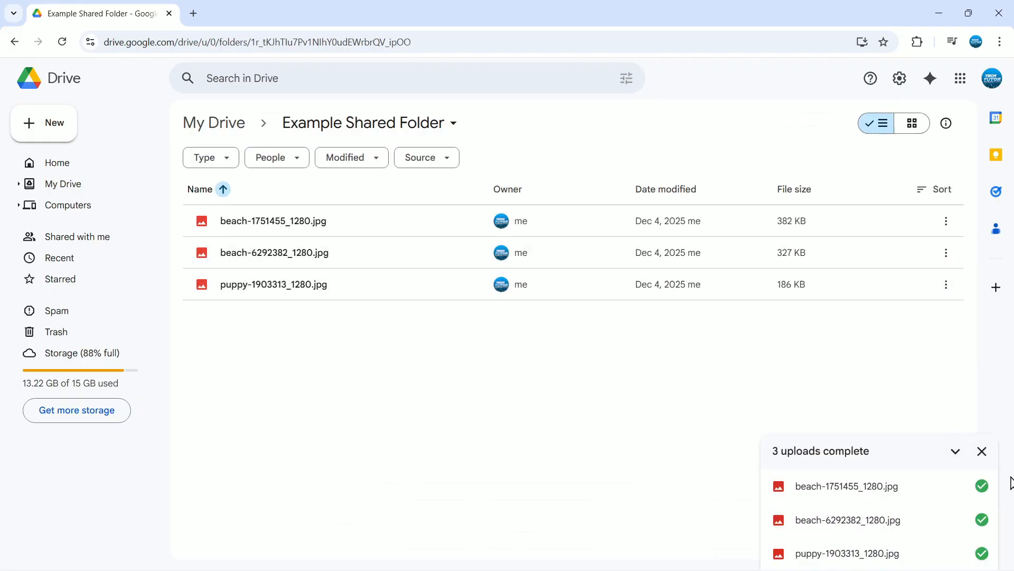
{"action": "left_click", "coordinate": [982, 450]}
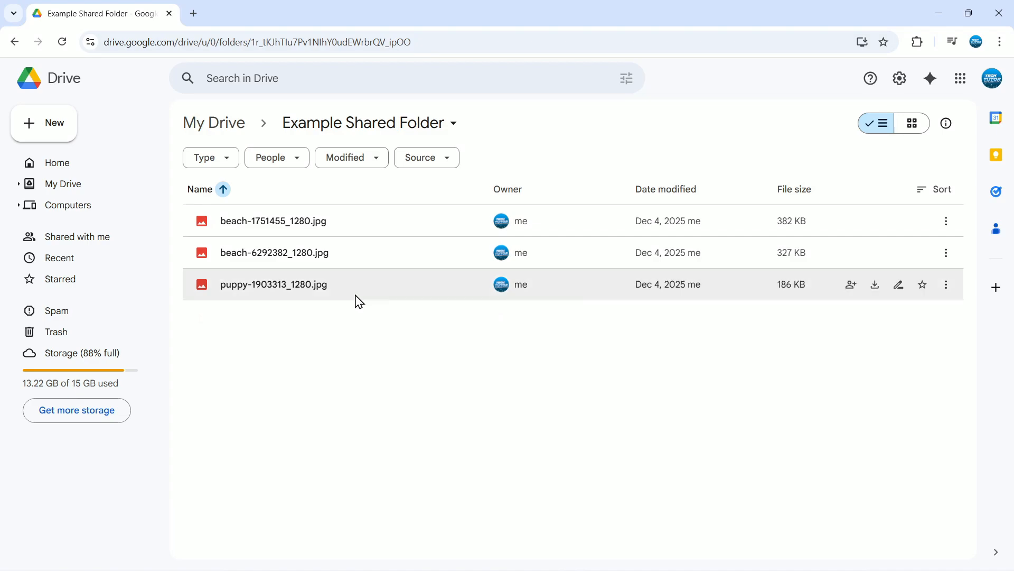
- Open the sharing settings of Example Shared Folder and add the recipient by their e-mail address
{"action": "left_click", "coordinate": [371, 126]}
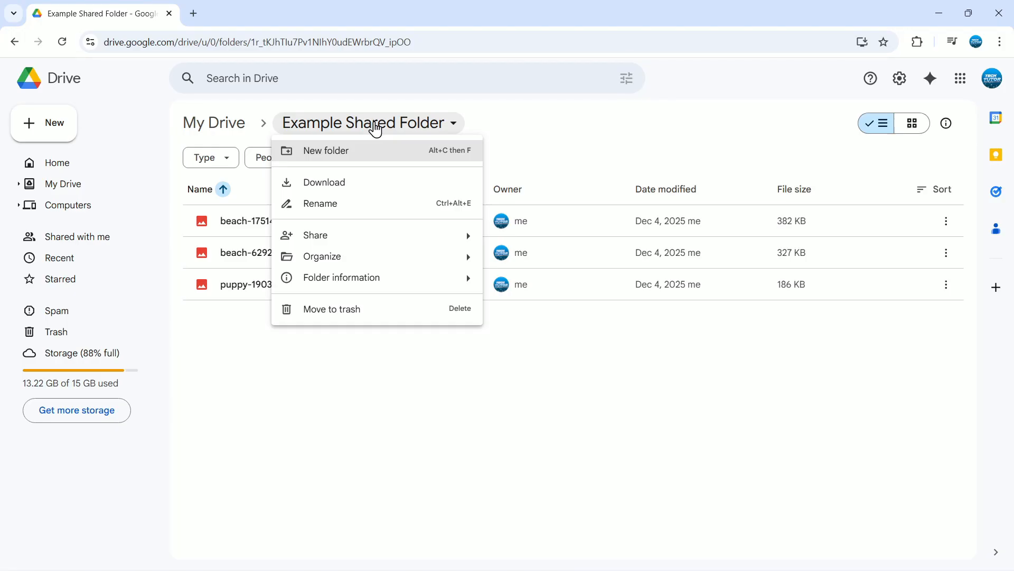
{"action": "mouse_move", "coordinate": [407, 238]}
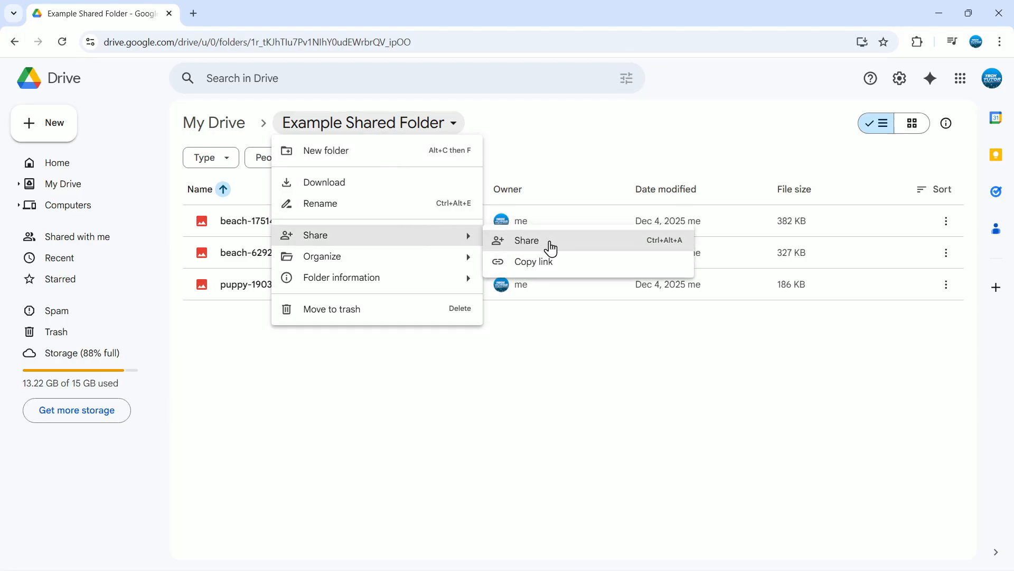
{"action": "left_click", "coordinate": [630, 245]}
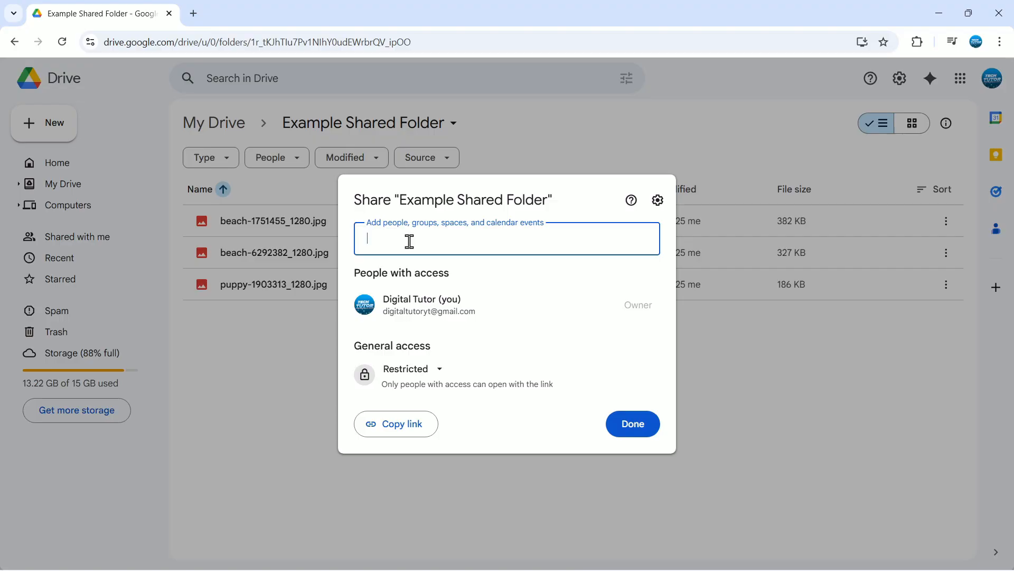
{"action": "key", "text": "ctrl+v"}
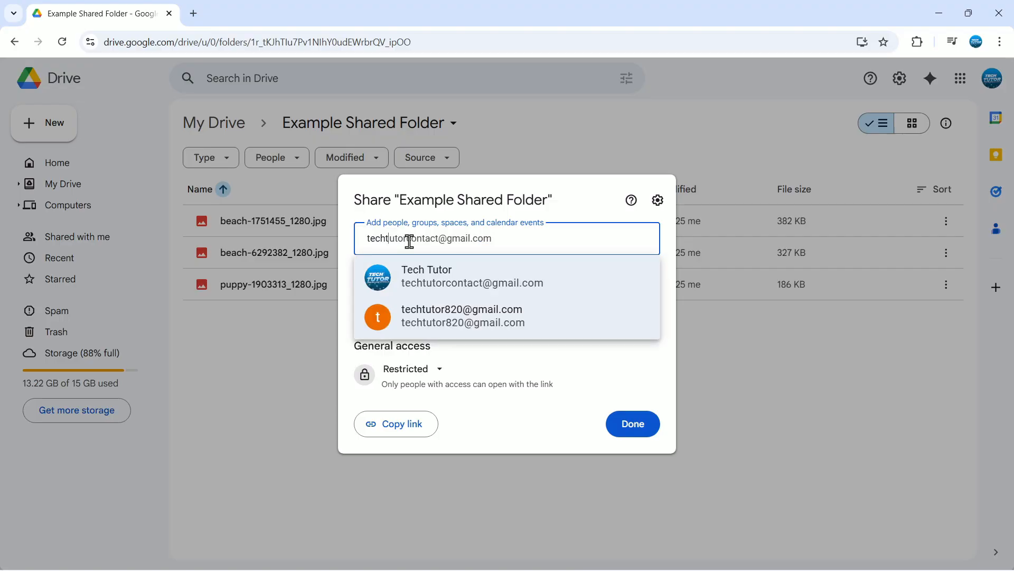
{"action": "left_click", "coordinate": [493, 276]}
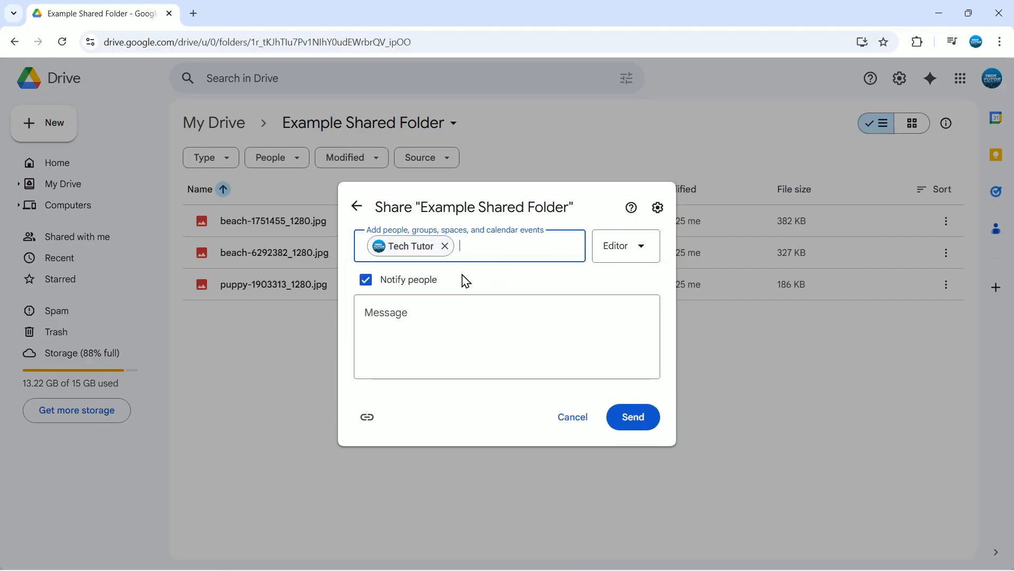
- Try the Commenter and Viewer access roles for the added recipient
{"action": "left_click", "coordinate": [633, 258]}
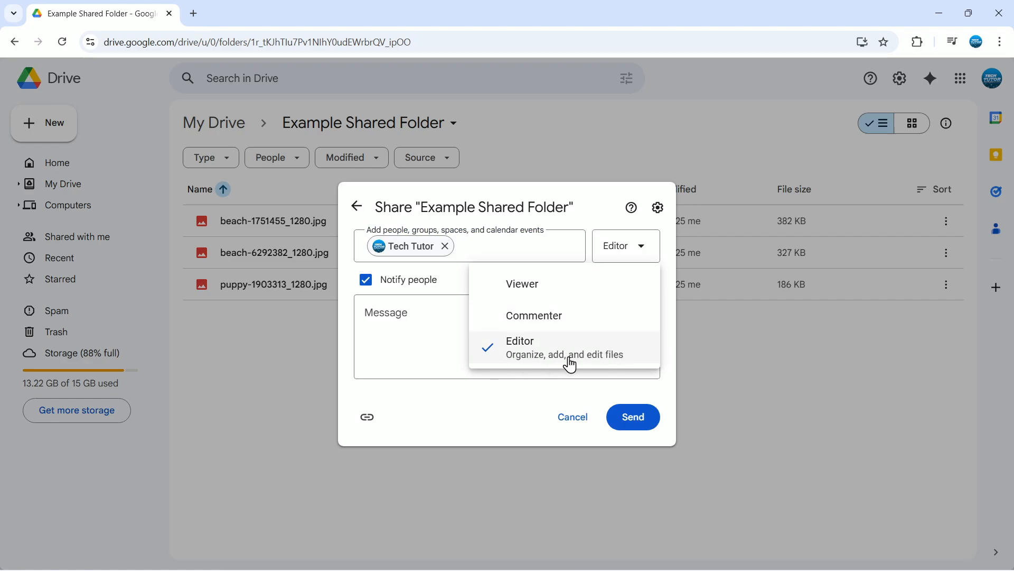
{"action": "left_click", "coordinate": [575, 325]}
{"action": "left_click", "coordinate": [618, 248]}
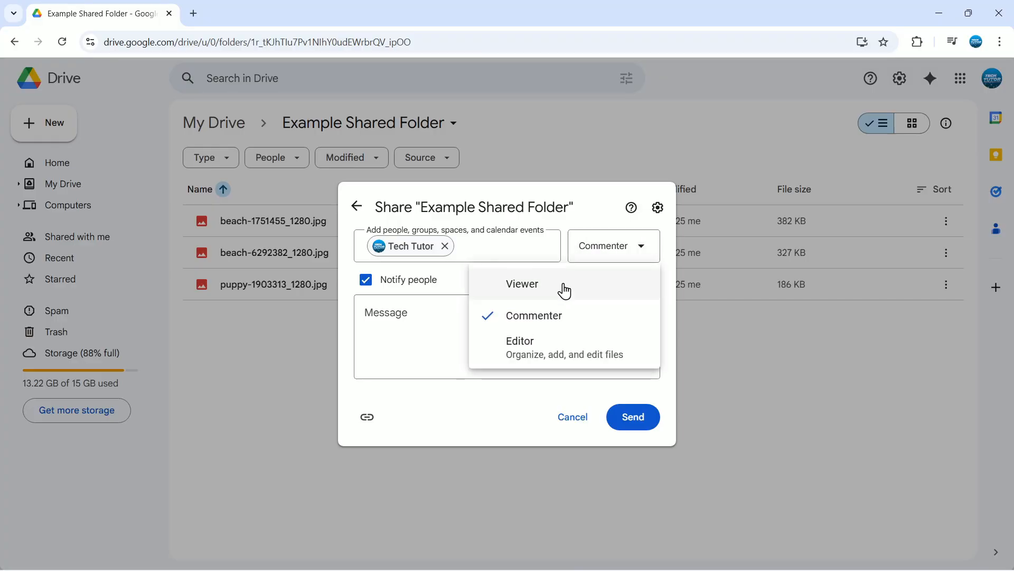
{"action": "left_click", "coordinate": [572, 287]}
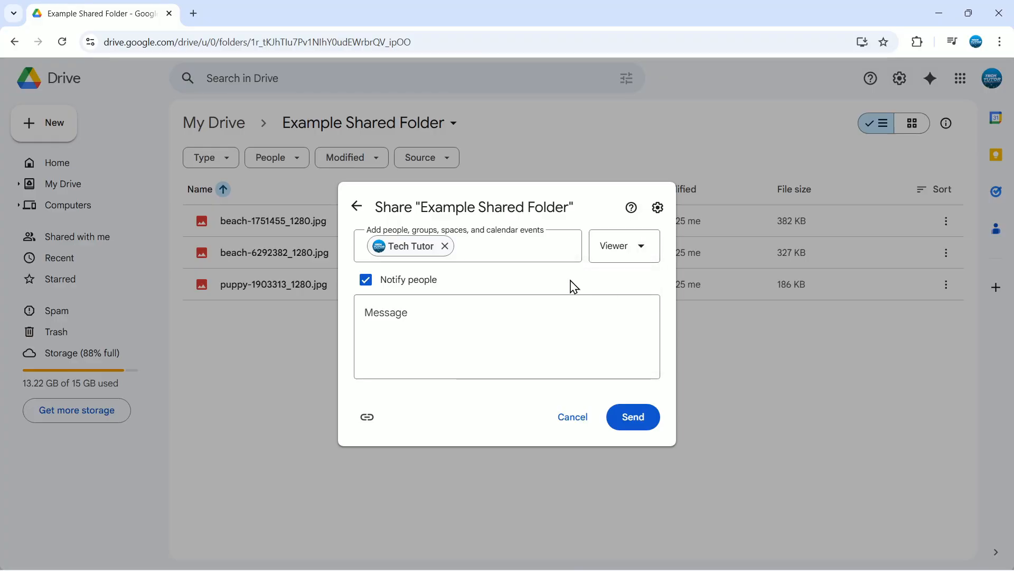
- Give the recipient Editor access to the folder and send the sharing invitation with notification
{"action": "left_click", "coordinate": [615, 257]}
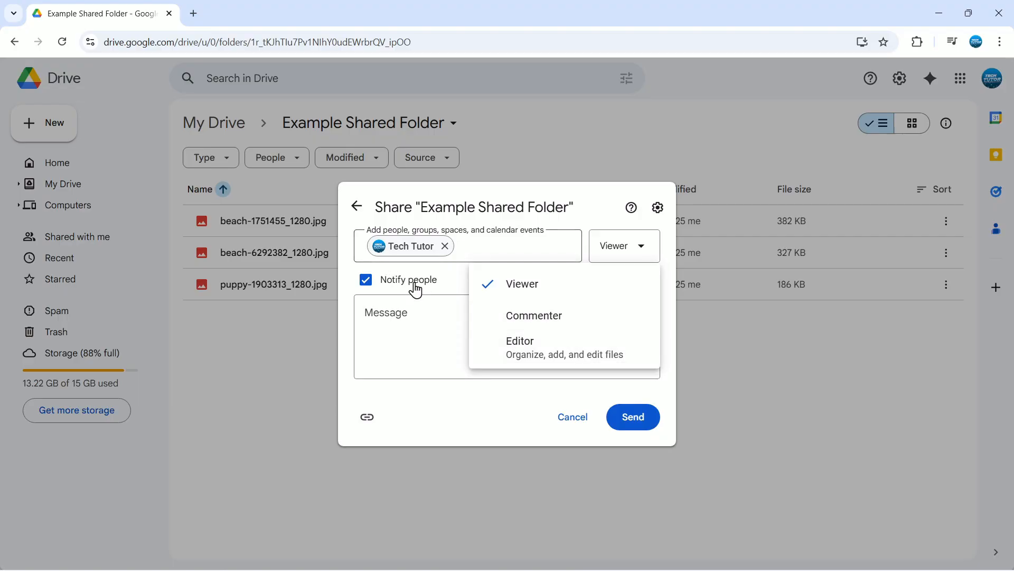
{"action": "left_click", "coordinate": [552, 353]}
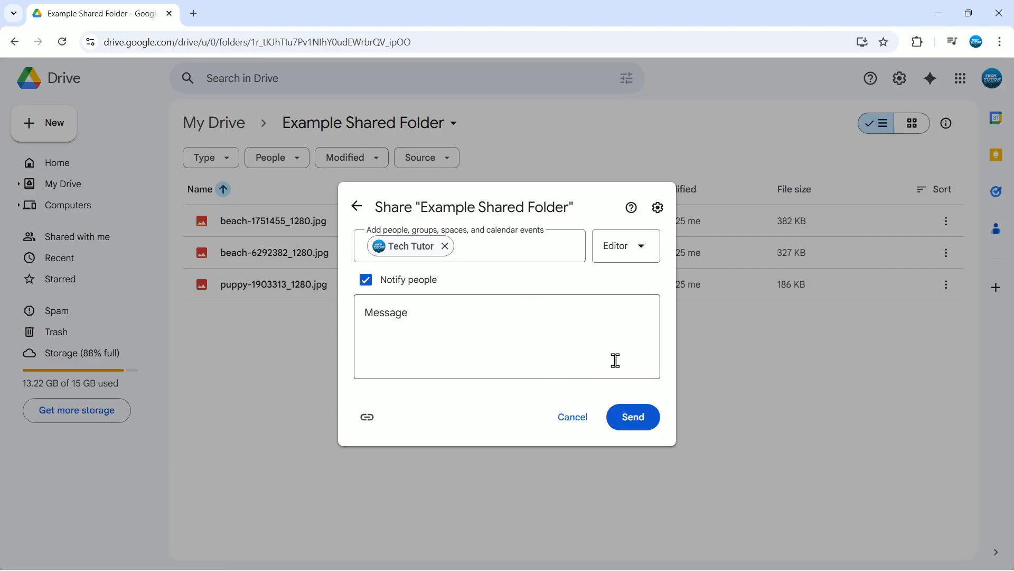
{"action": "left_click", "coordinate": [639, 419]}
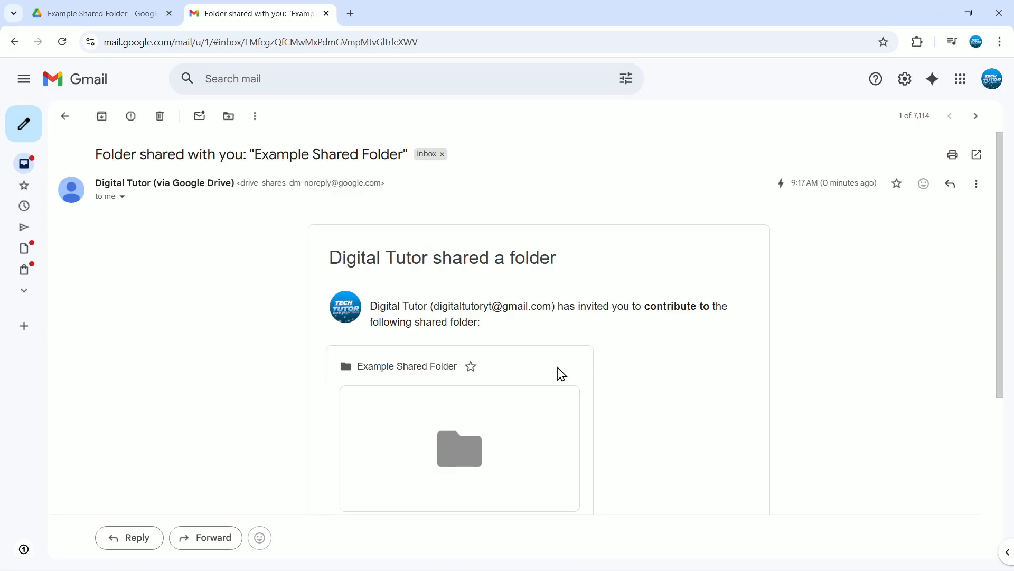
- Open Example Shared Folder from the sharing invitation e-mail in Gmail and review who has access to it
{"action": "scroll", "coordinate": [577, 385], "scroll_direction": "down", "scroll_amount": 2}
{"action": "scroll", "coordinate": [657, 308], "scroll_direction": "up", "scroll_amount": 1}
{"action": "scroll", "coordinate": [632, 270], "scroll_direction": "down", "scroll_amount": 1}
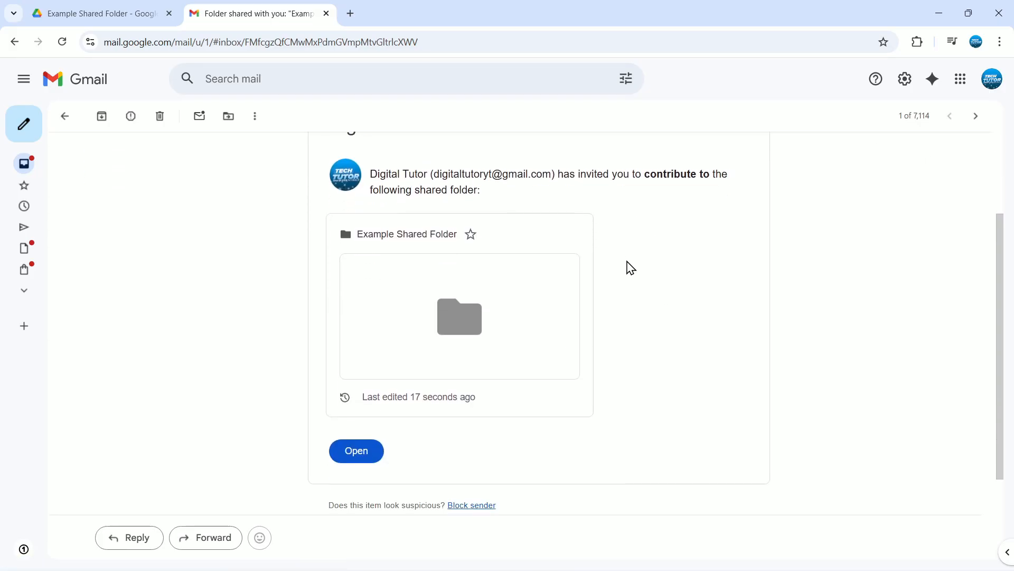
{"action": "left_click", "coordinate": [364, 451]}
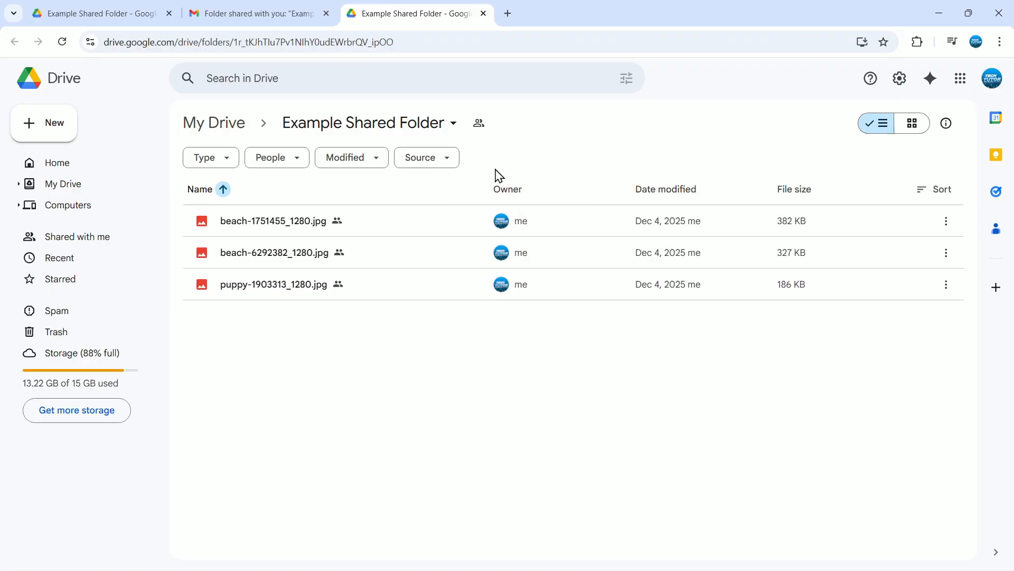
{"action": "left_click", "coordinate": [481, 127]}
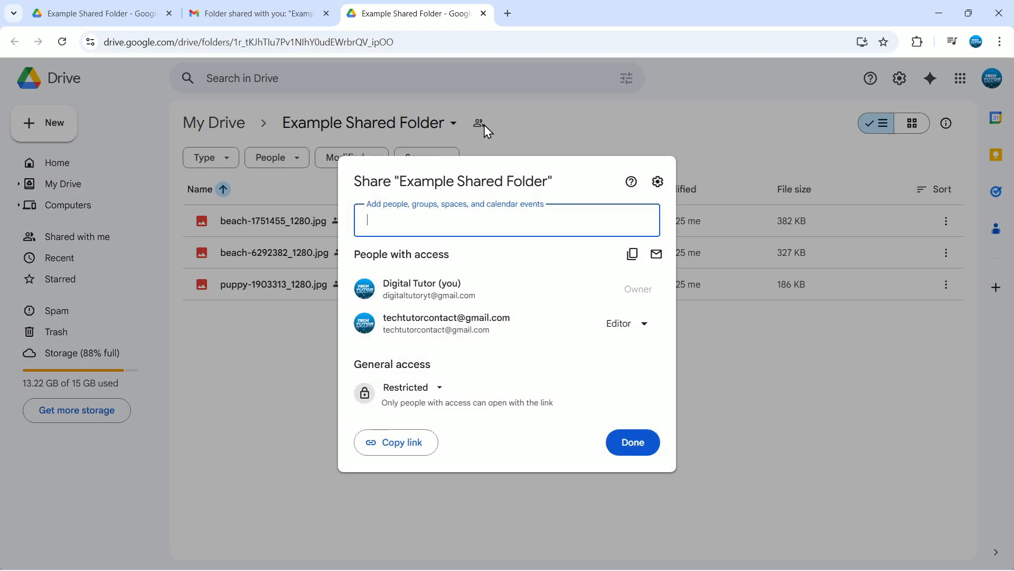